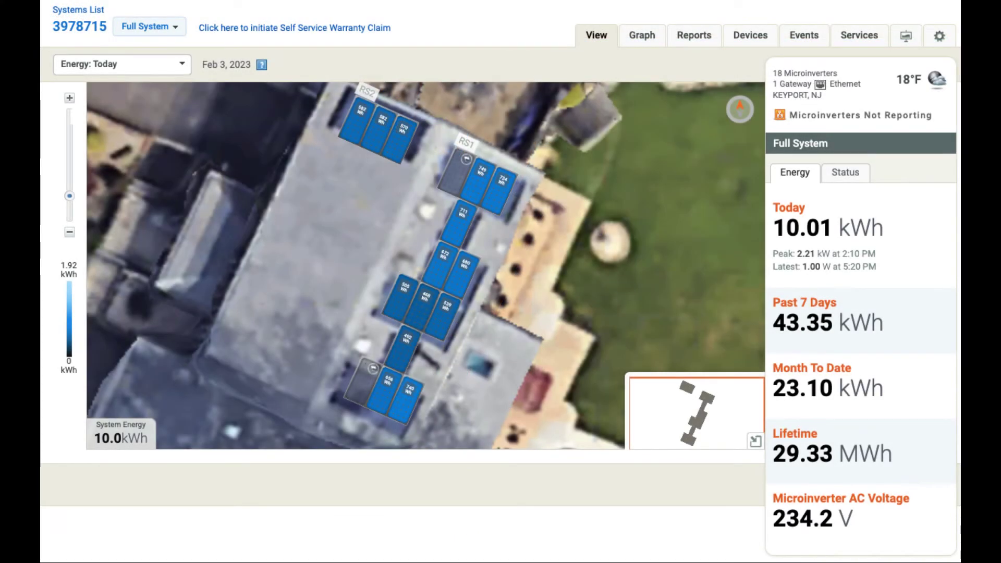
Step: Check one panel's microinverter on the Enlighten array map and confirm its Normal status
click(465, 264)
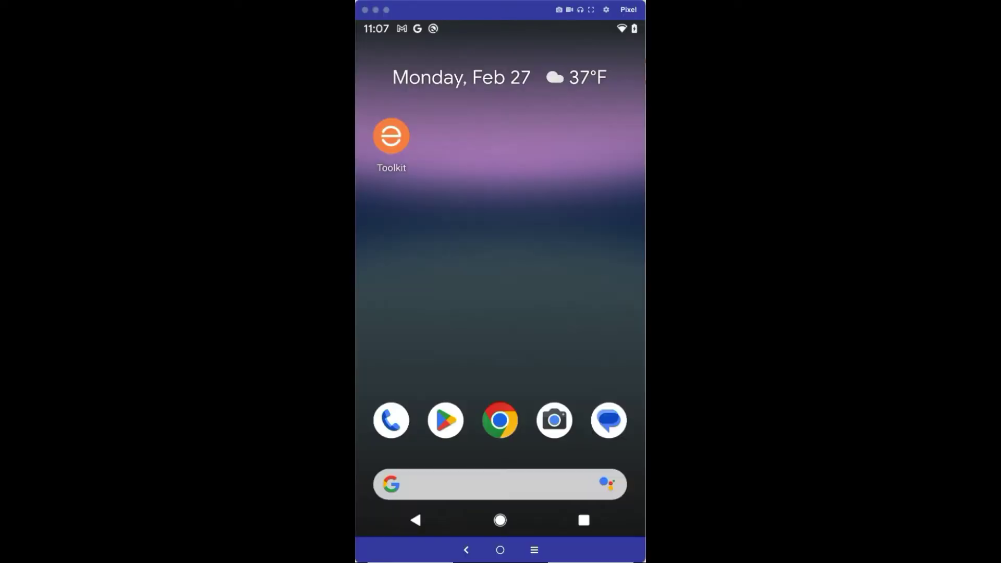
Step: Launch Installer Toolkit and enter the account e-mail as username and the account password
click(448, 421)
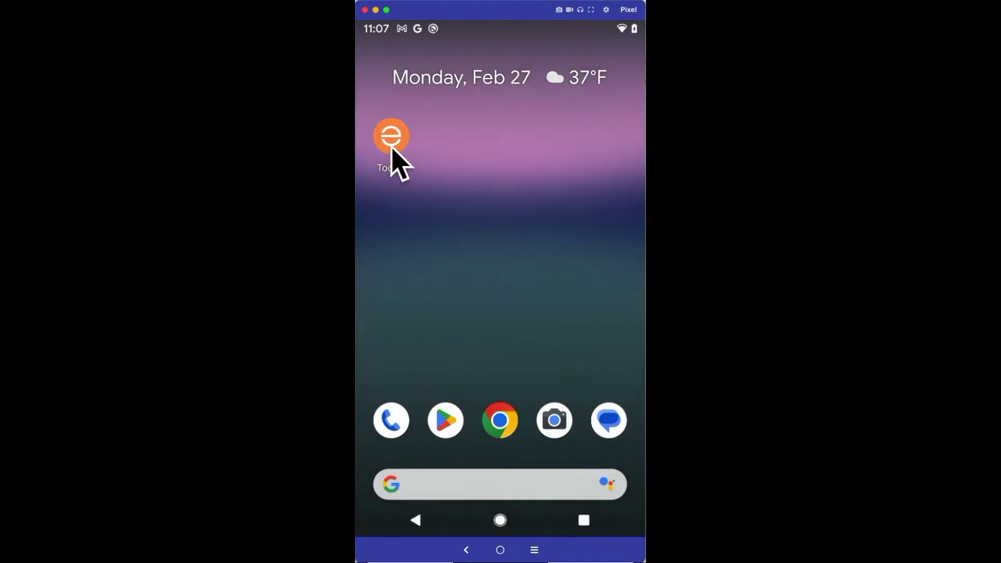
click(392, 149)
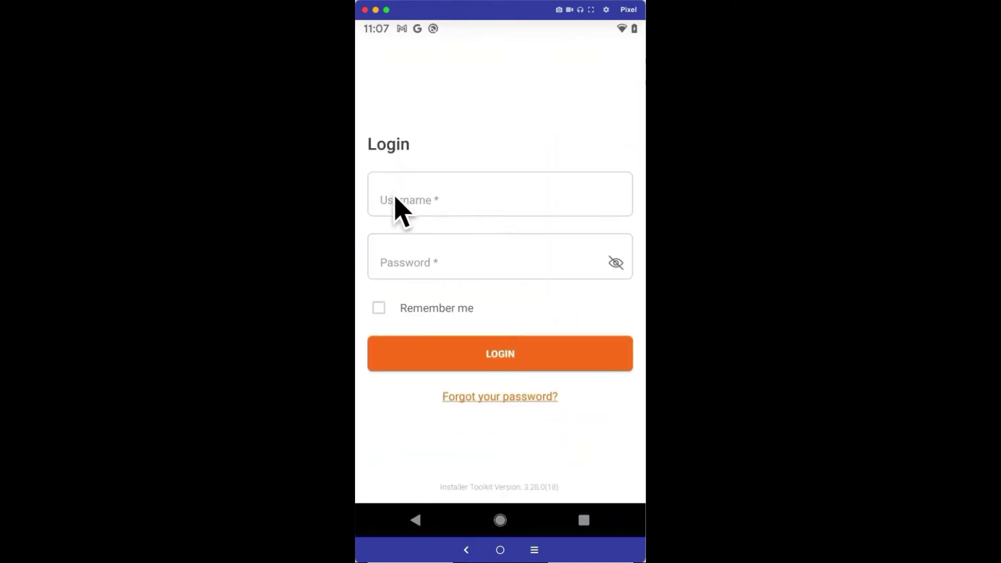
click(394, 200)
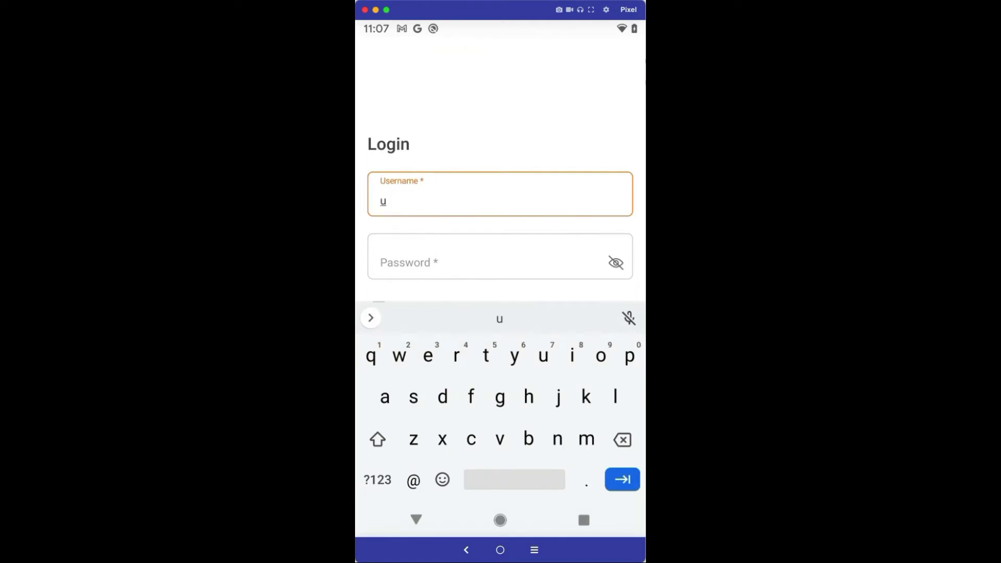
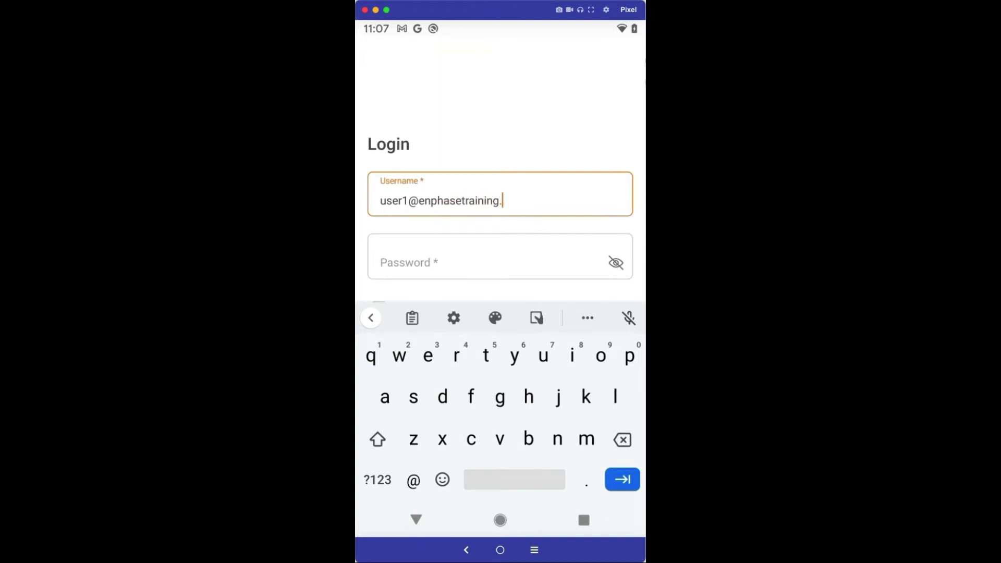
click(383, 259)
text(user@123)
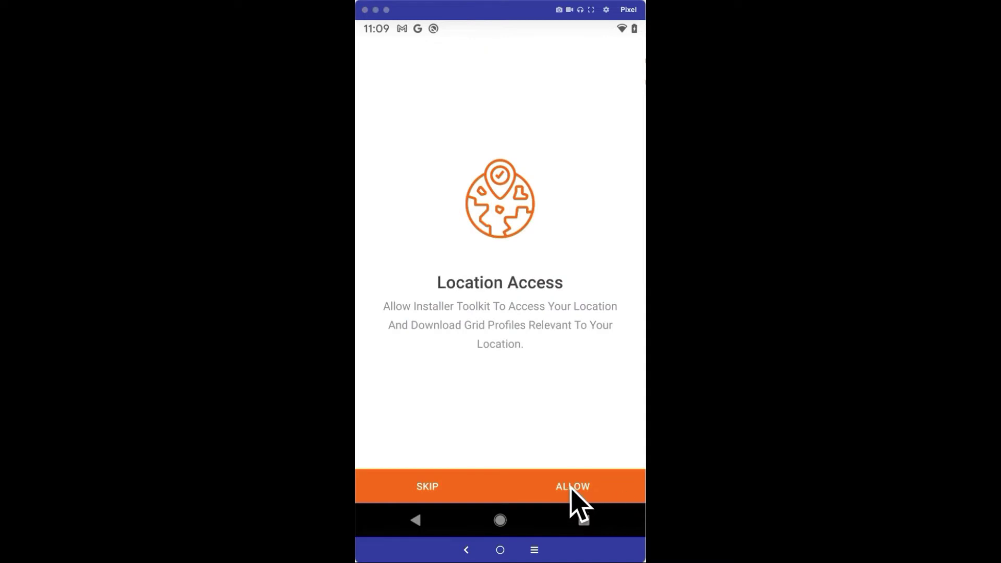
Step: Allow Installer Toolkit to use the device location
click(572, 486)
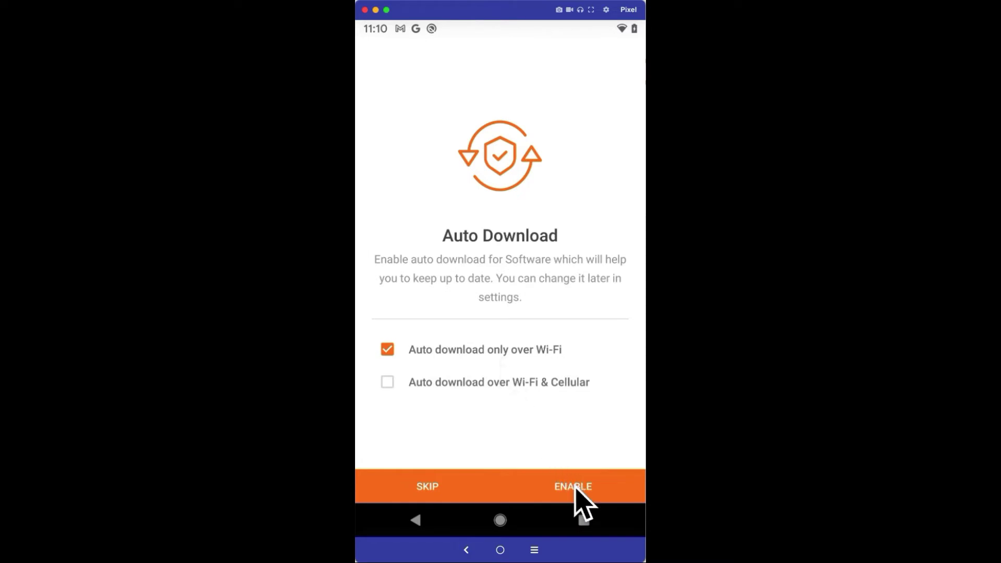
Step: Enable automatic software downloads over Wi-Fi and scroll through the Systems list
click(578, 493)
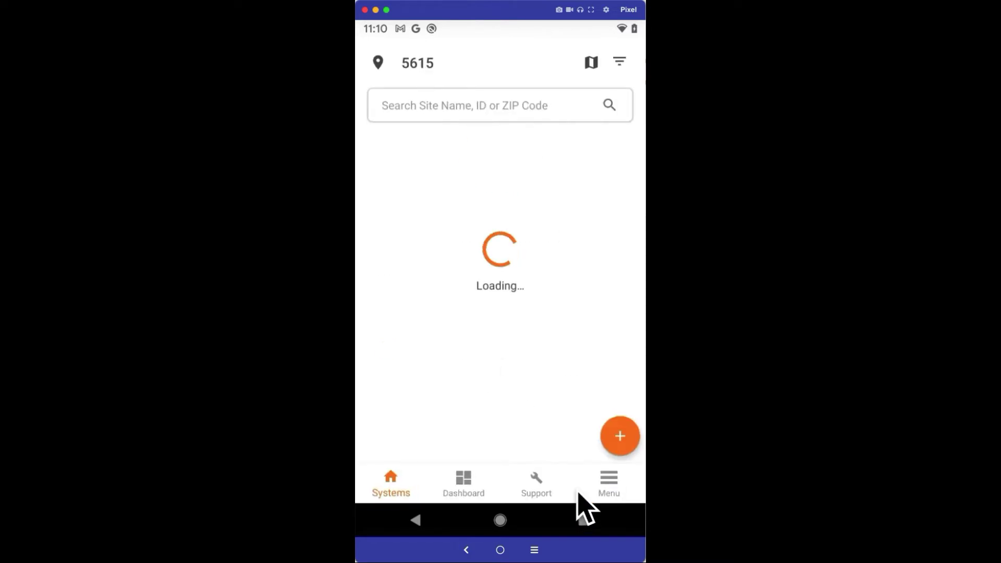
scroll(579, 495, down, 3)
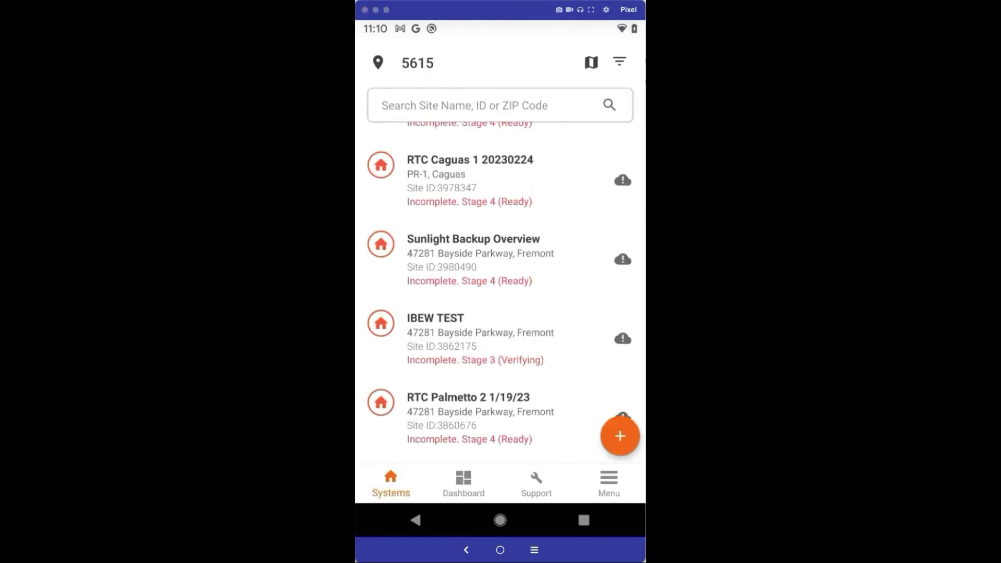
scroll(509, 292, down, 6)
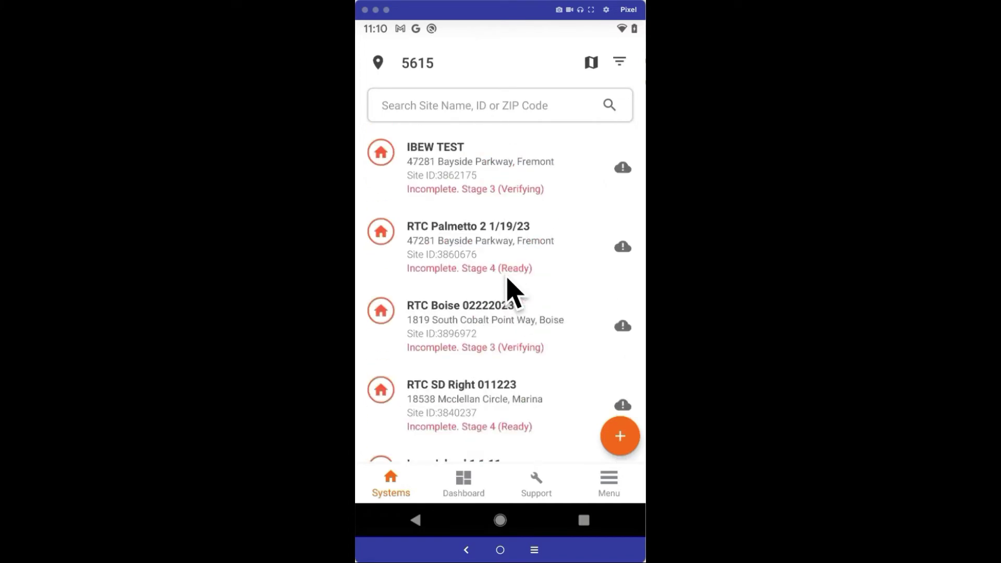
scroll(508, 292, down, 3)
scroll(508, 292, down, 6)
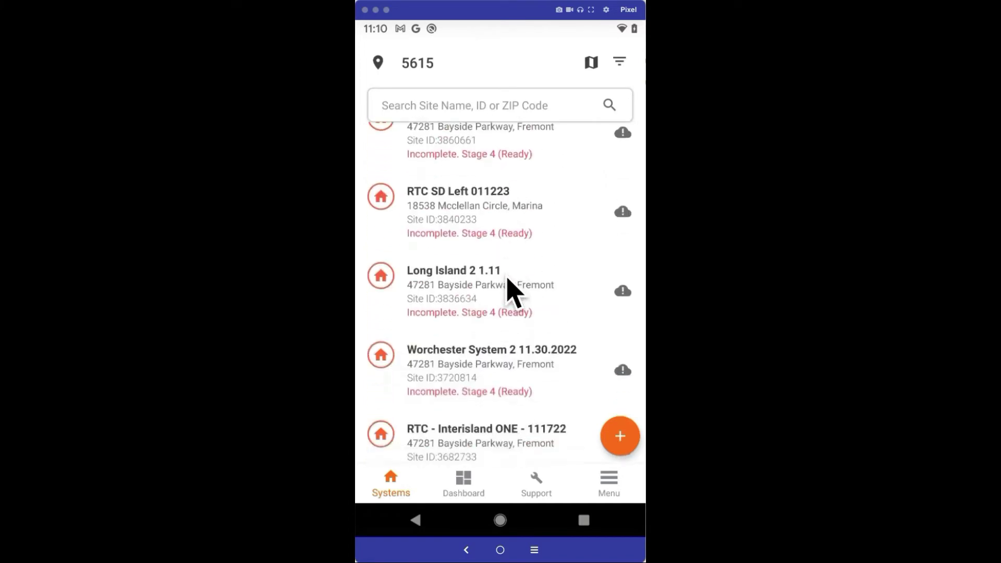
Step: Search the Systems list for site 3978715
scroll(509, 292, up, 4)
scroll(514, 292, up, 14)
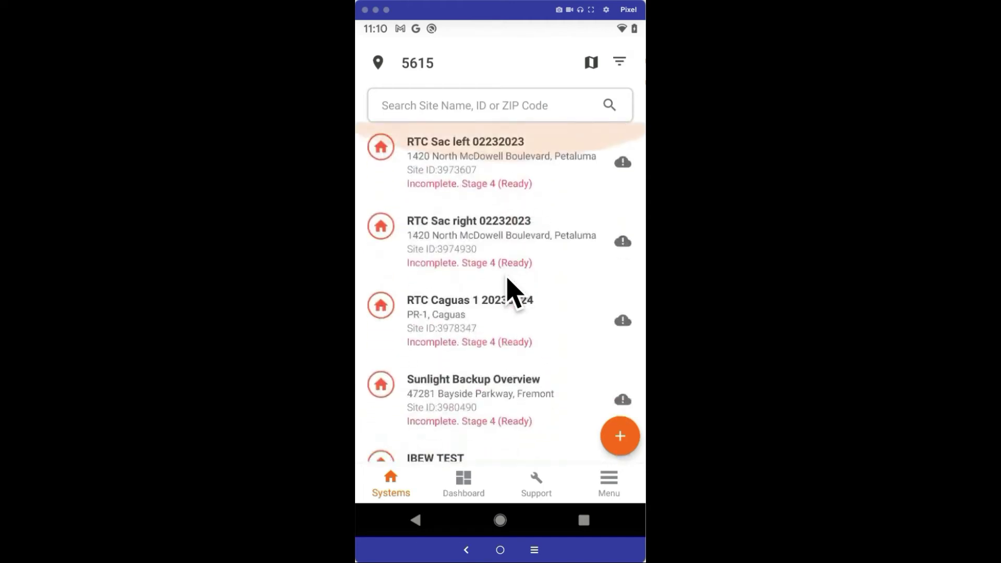
click(449, 112)
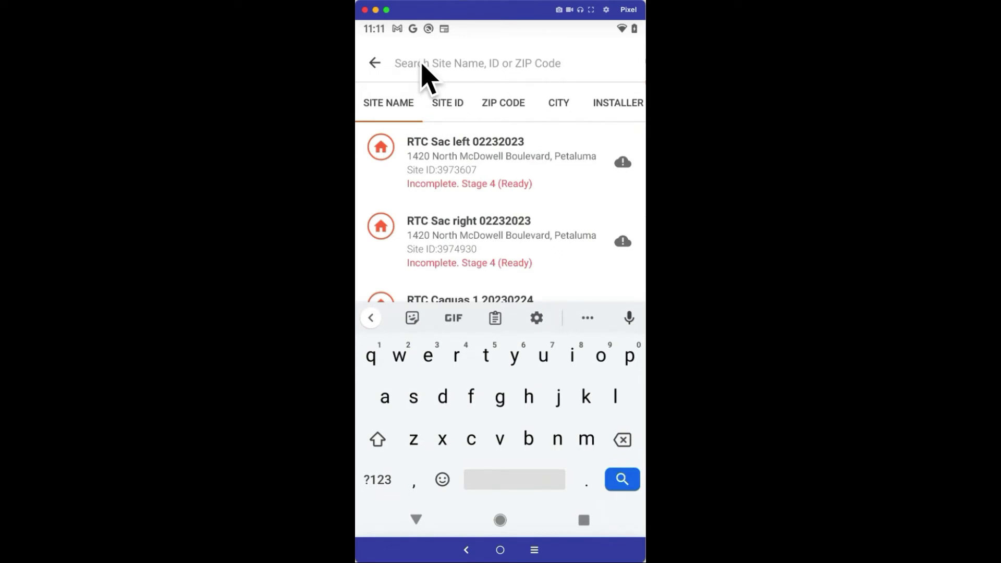
text(3978)
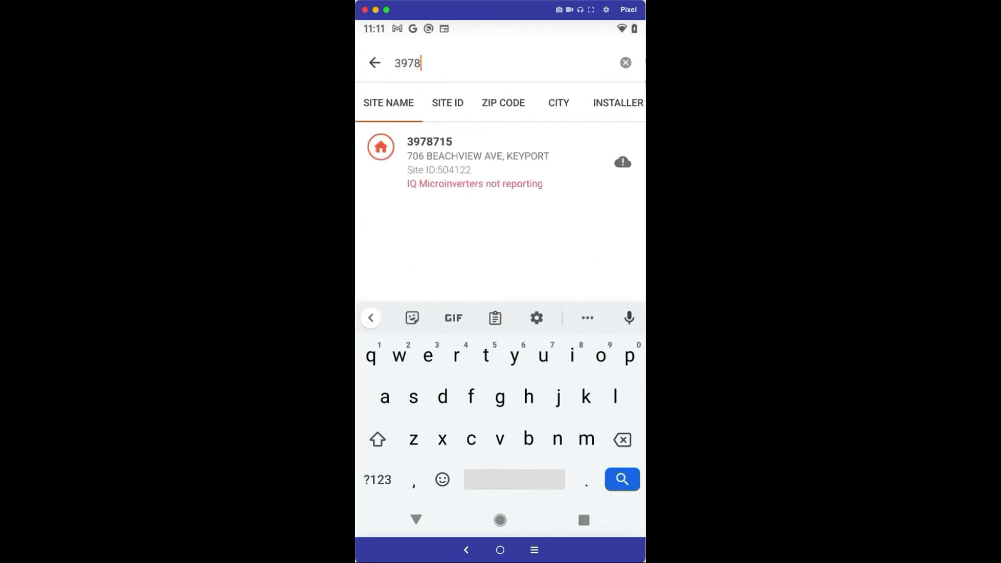
text(715)
Step: Open system 3978715 and go to its 'Request return and Install replacement' service options
click(416, 147)
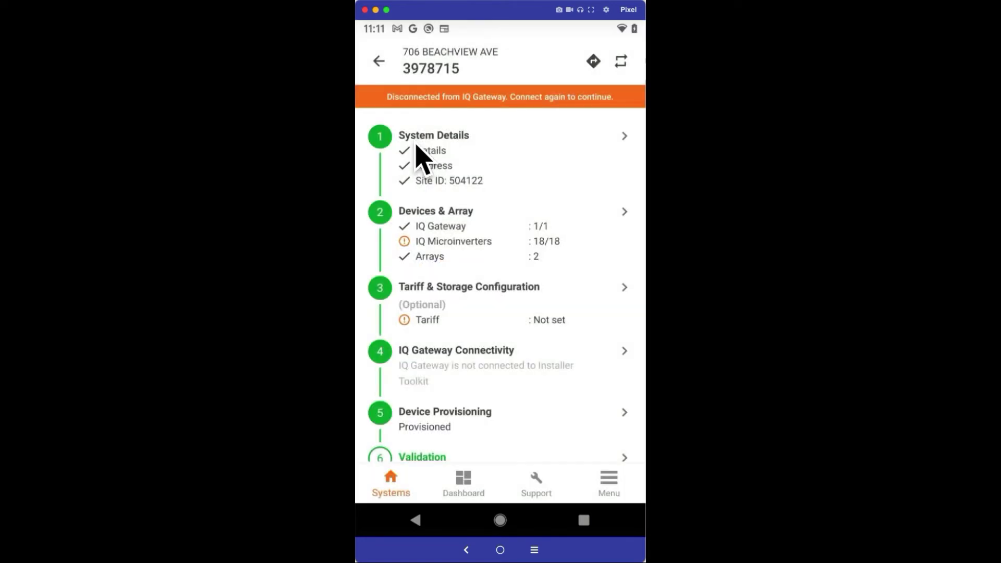
scroll(392, 152, down, 5)
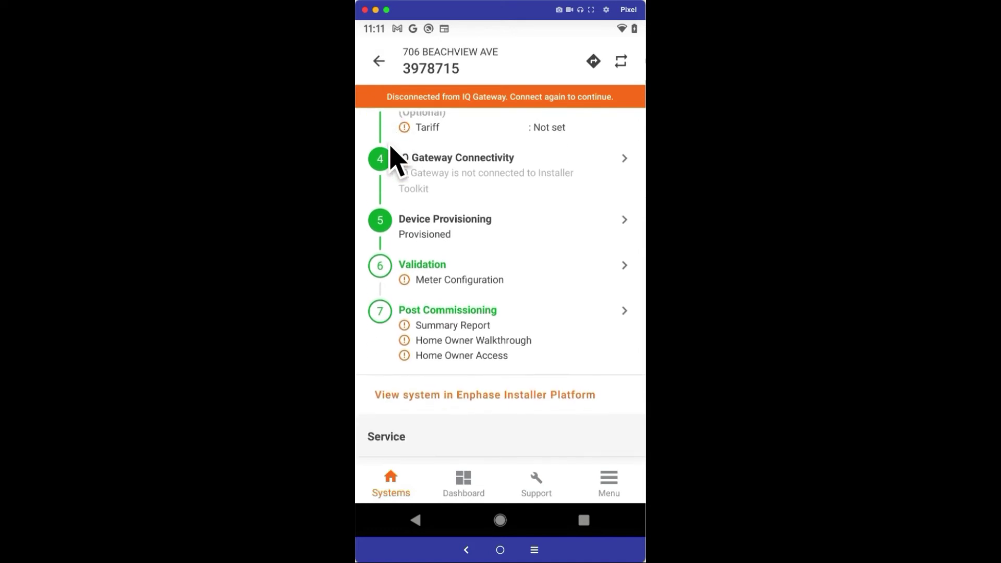
scroll(392, 159, down, 3)
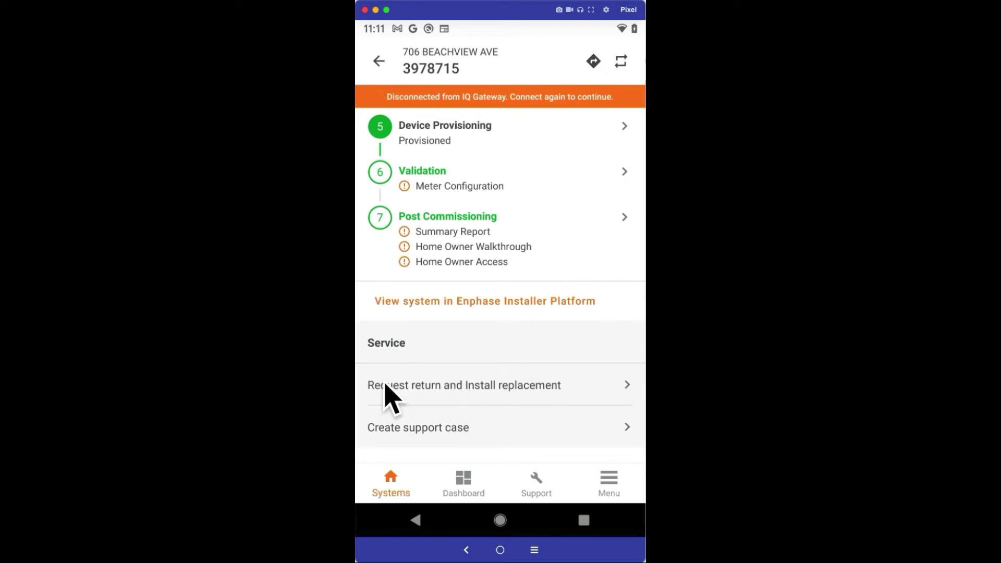
click(415, 384)
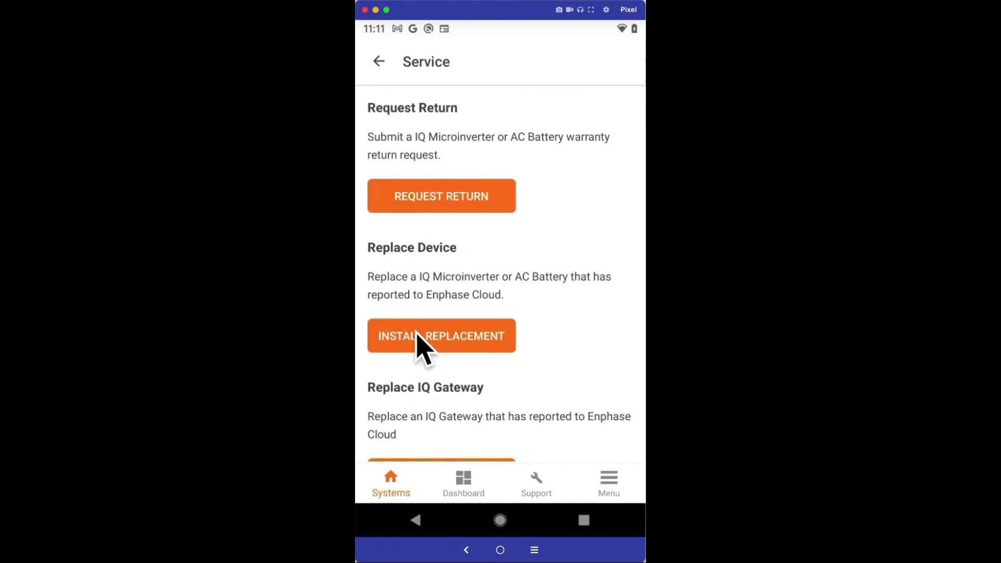
click(447, 342)
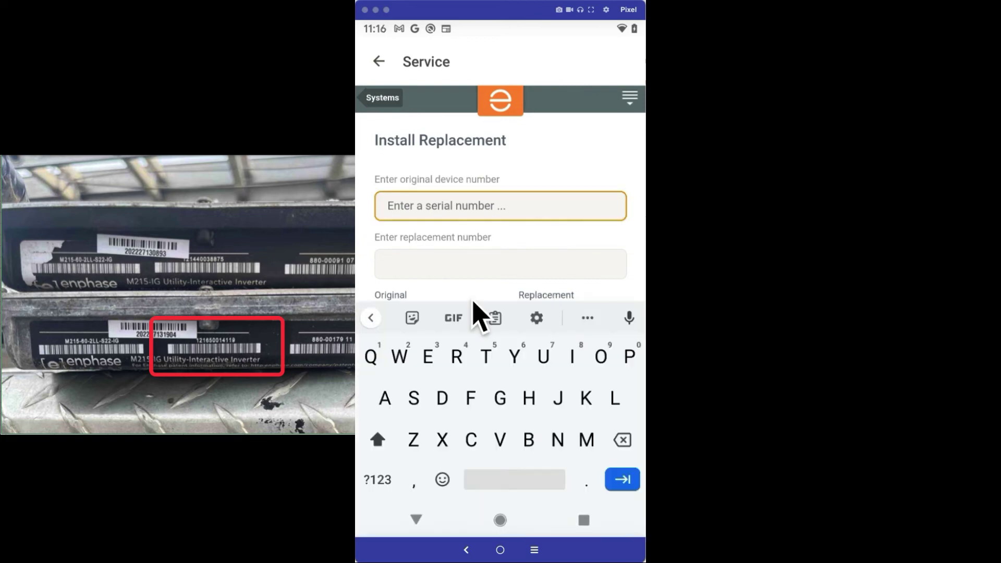
click(427, 209)
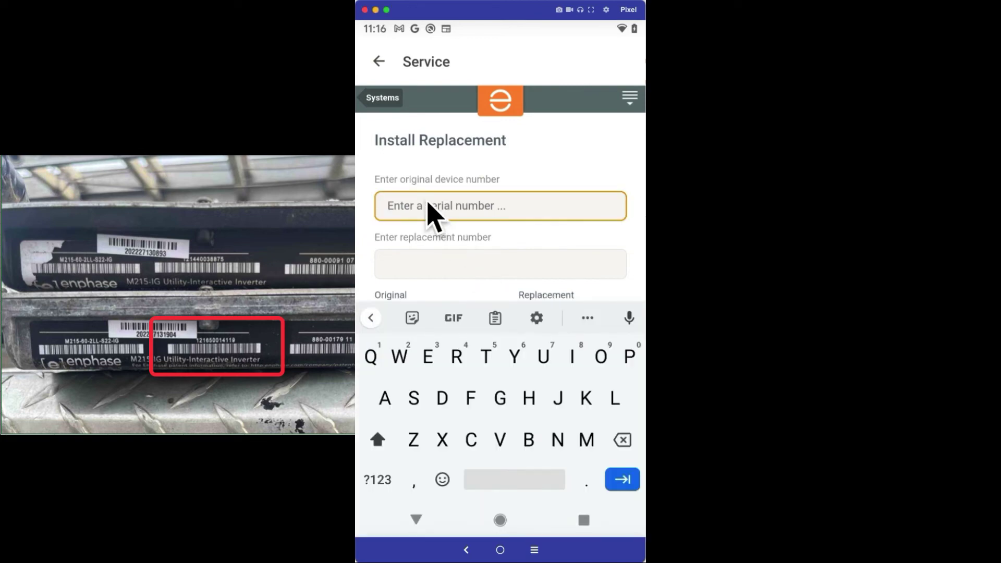
text(121)
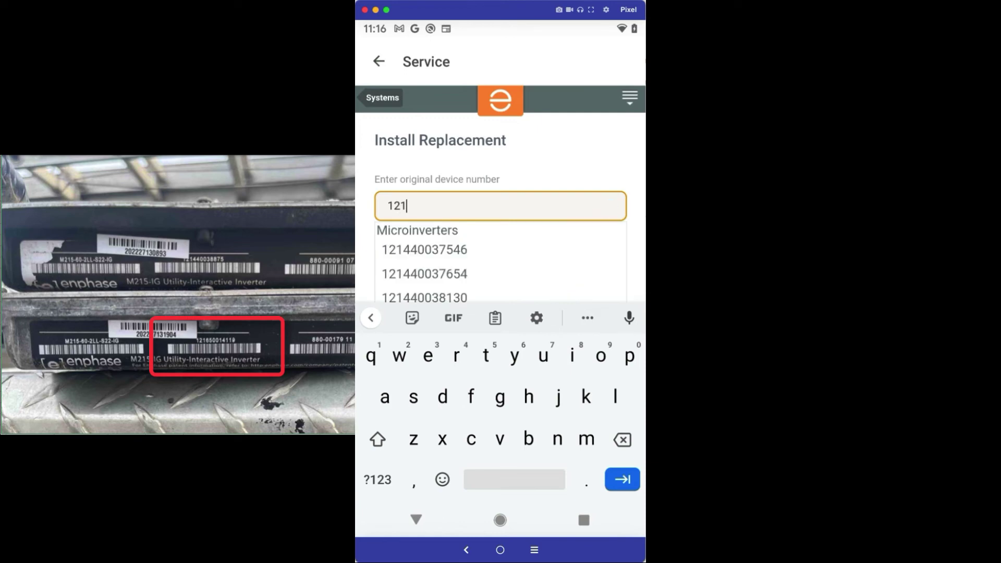
text(6)
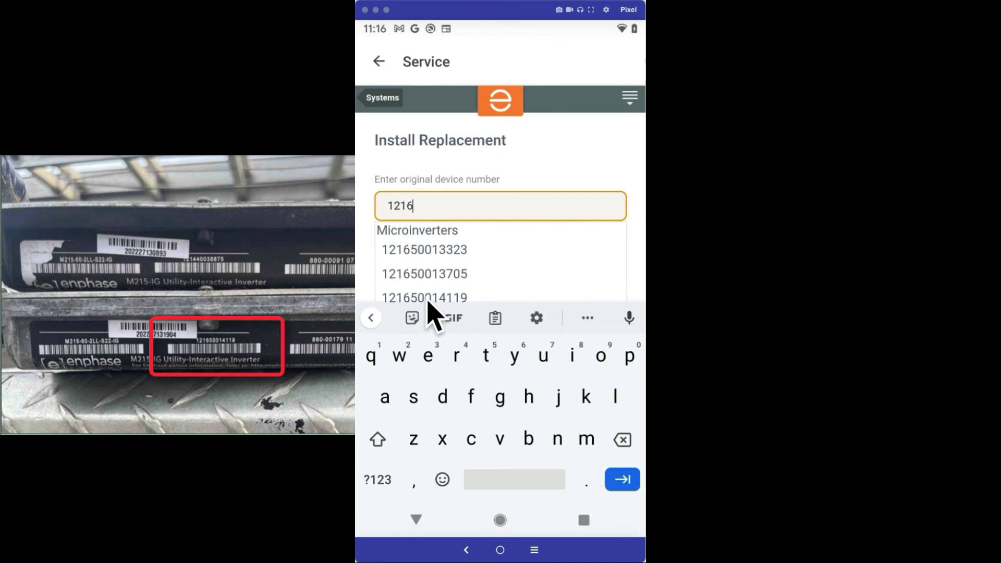
click(444, 298)
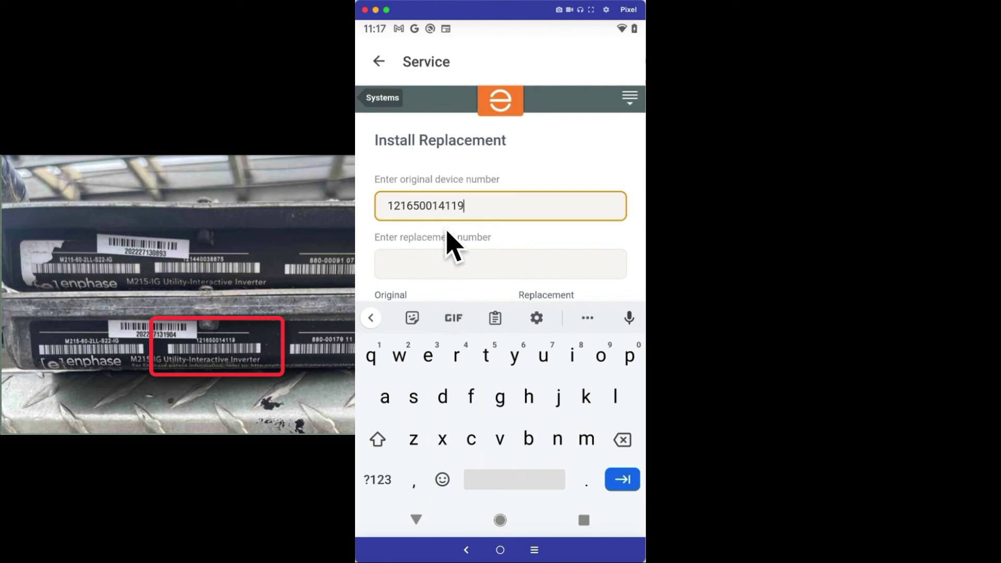
click(397, 266)
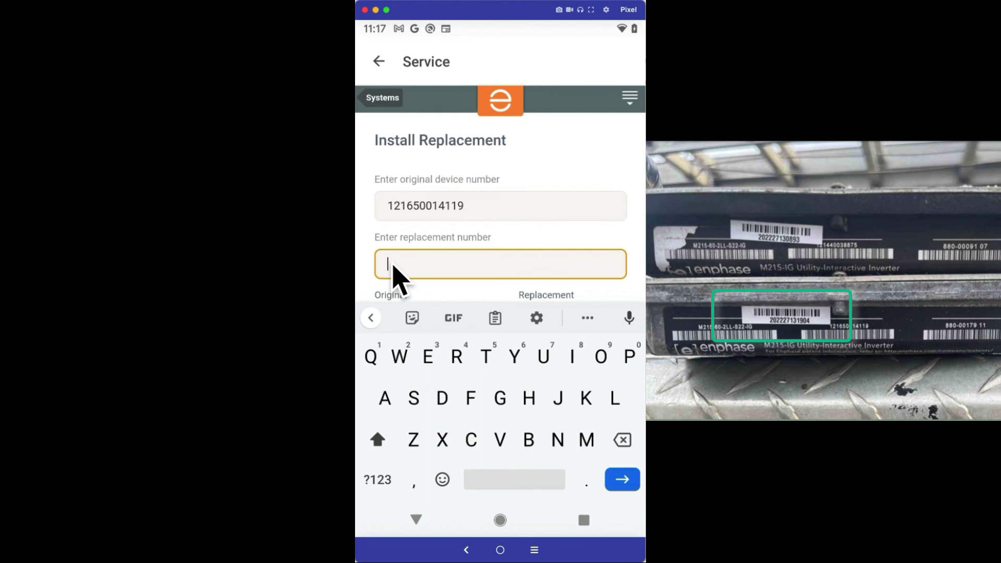
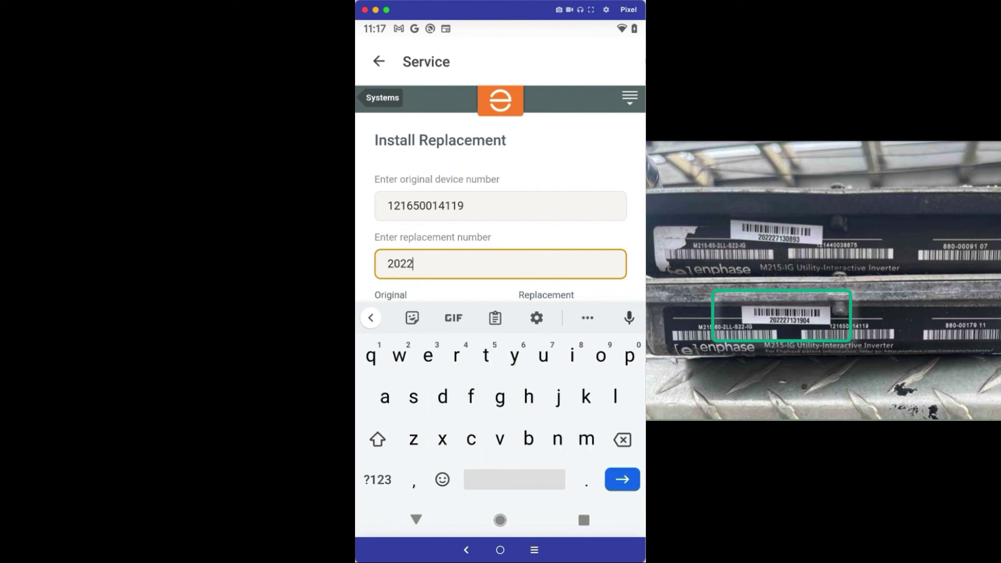
scroll(572, 272, down, 2)
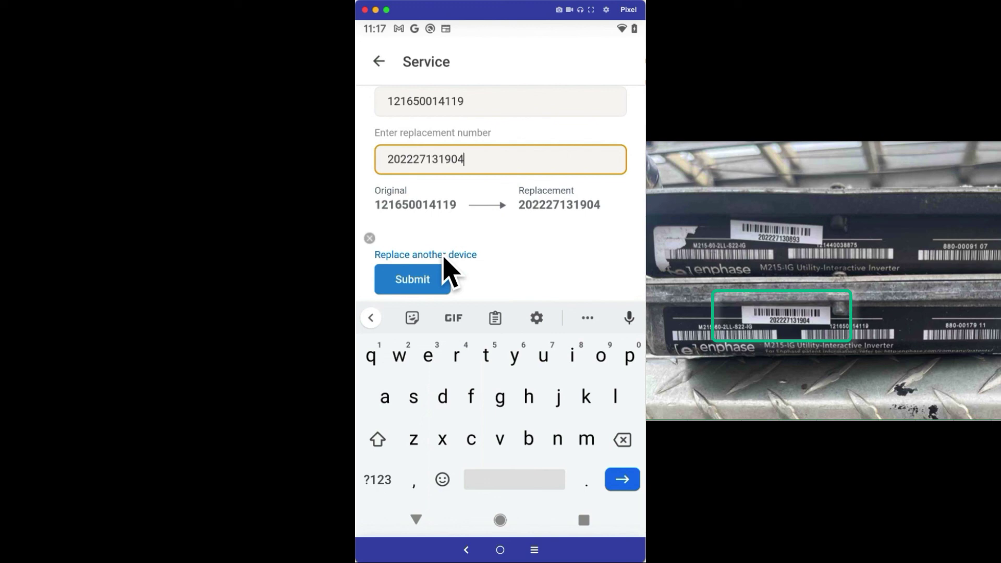
click(410, 283)
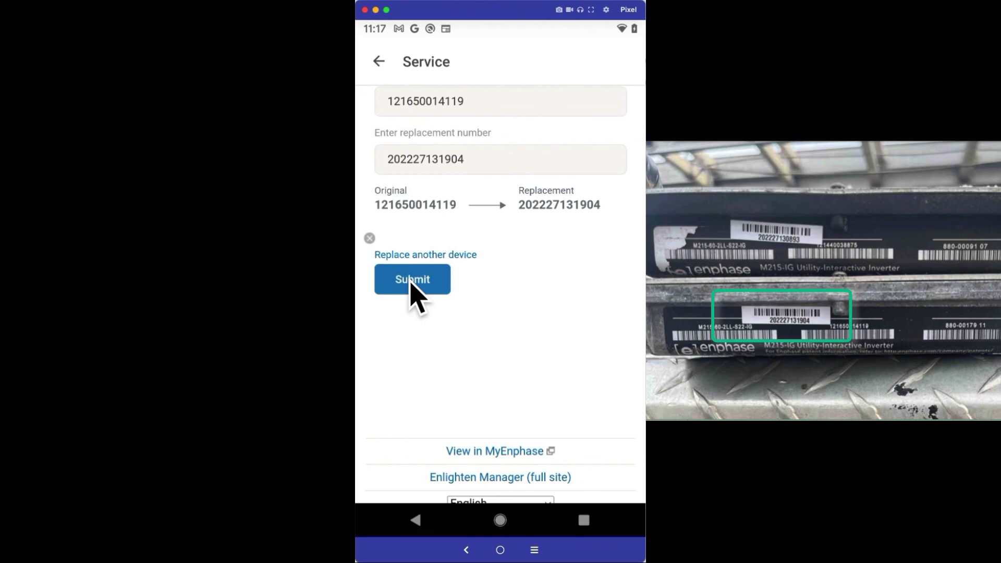
click(412, 290)
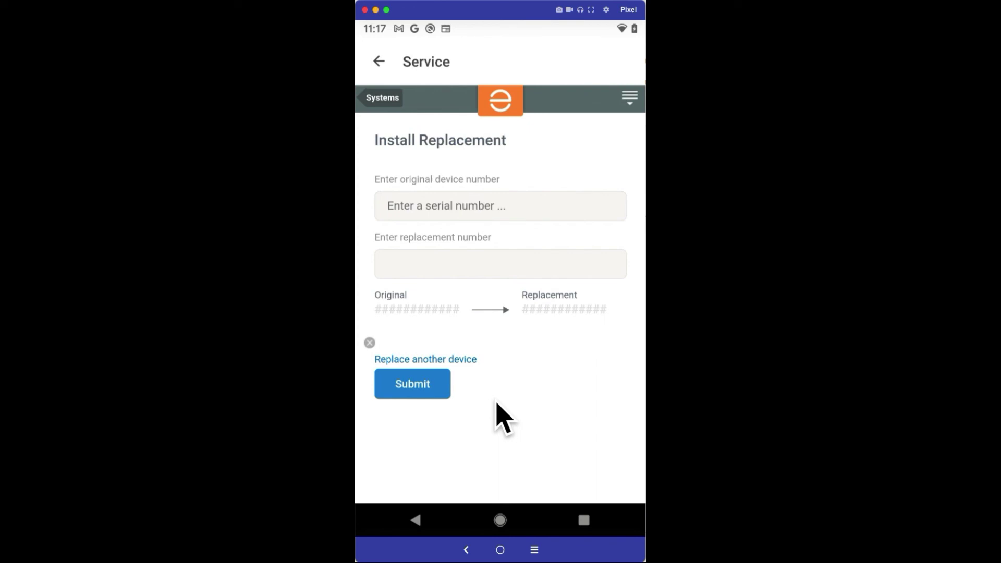
click(379, 61)
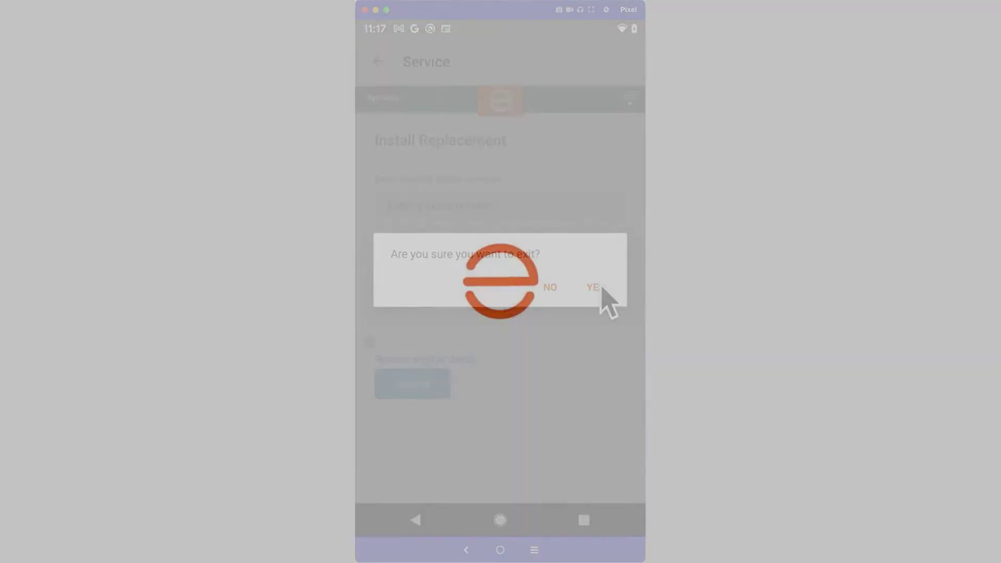